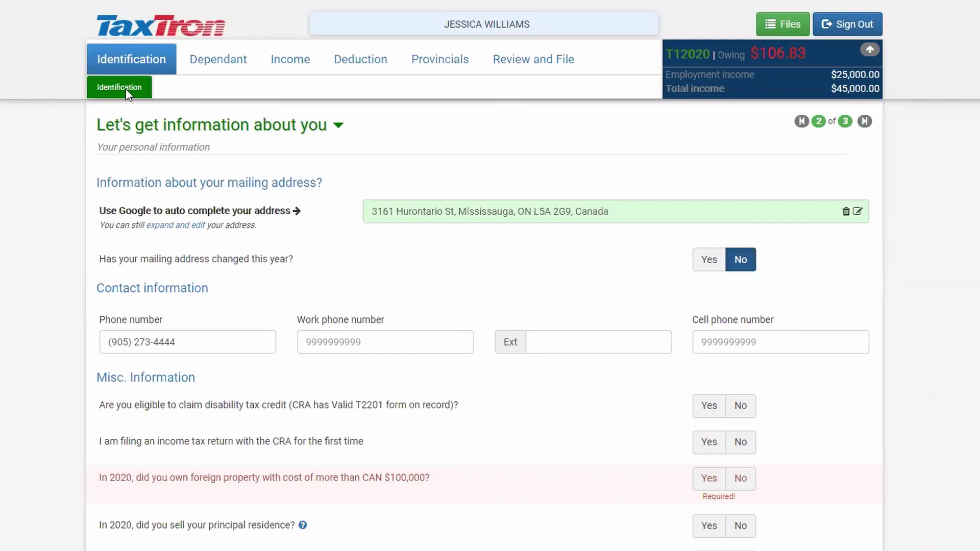
On the Identification page, answer Yes to owning foreign property over CAN $100,000 in 2020.
click(708, 485)
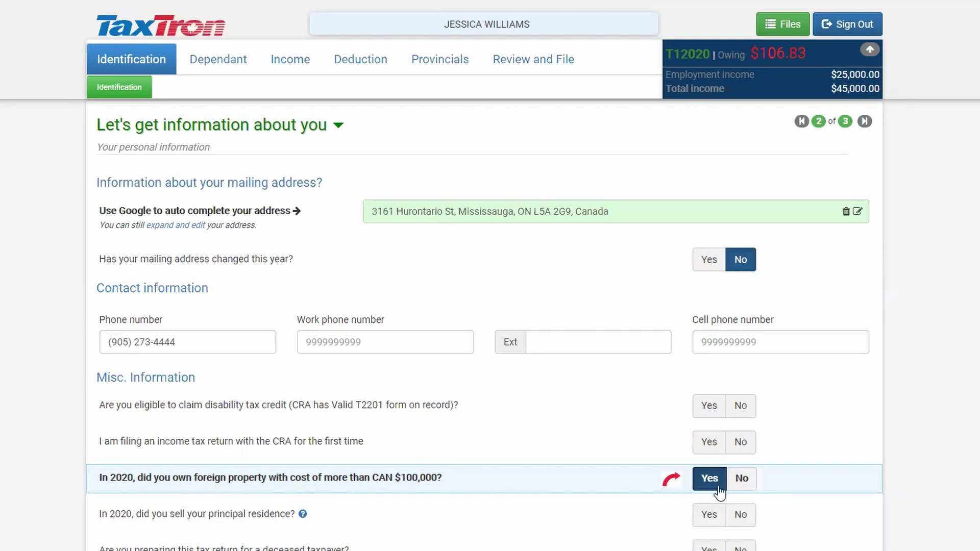
Open the T1135 statement from the Income tab and answer Yes to total cost under $250,000.
click(303, 60)
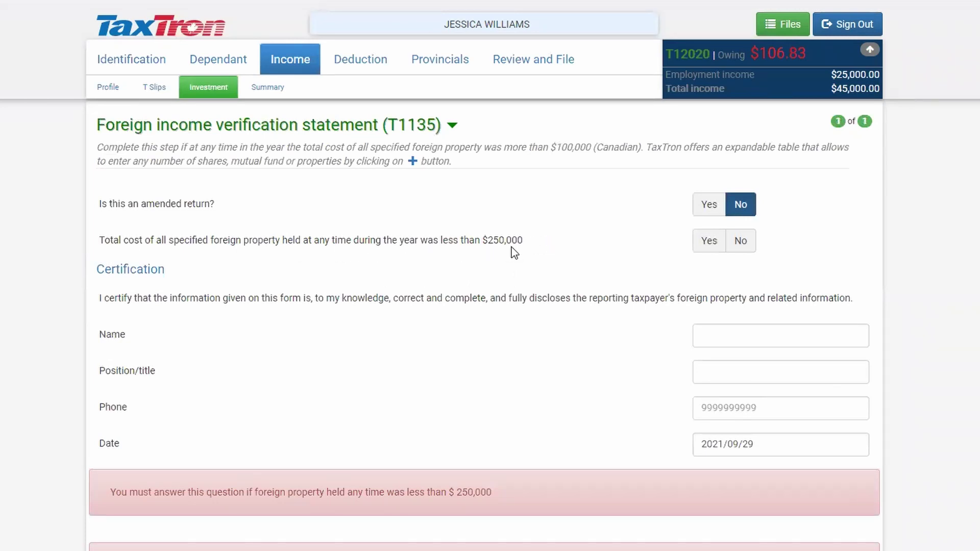
click(709, 241)
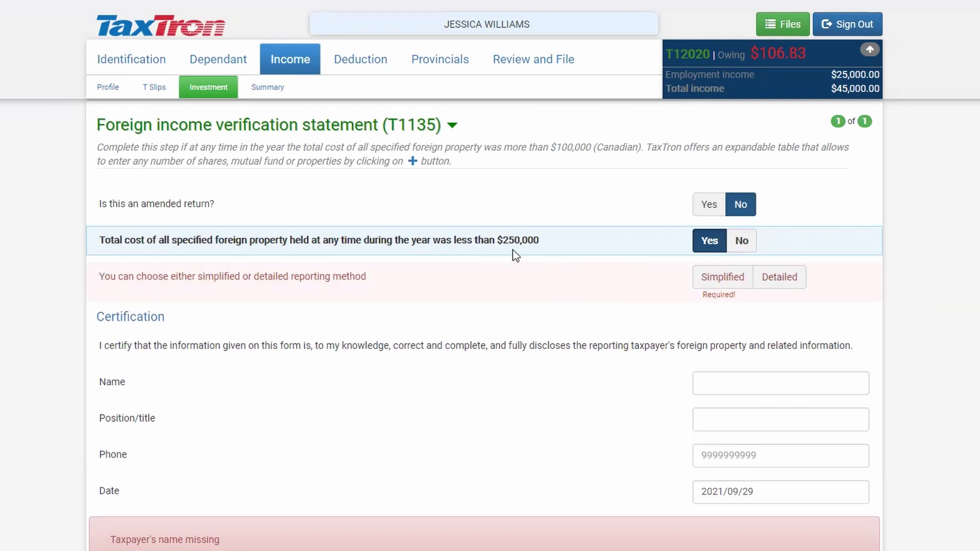
click(742, 244)
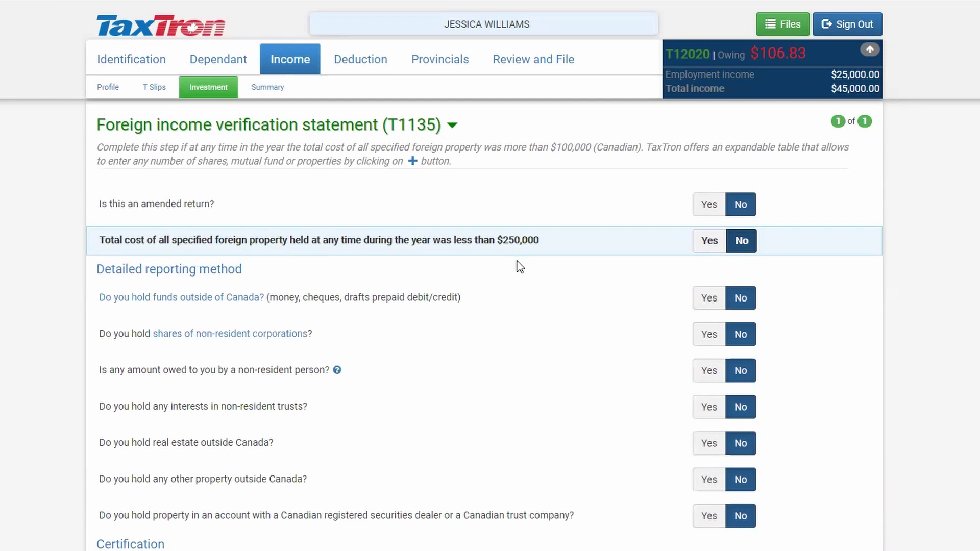
click(707, 243)
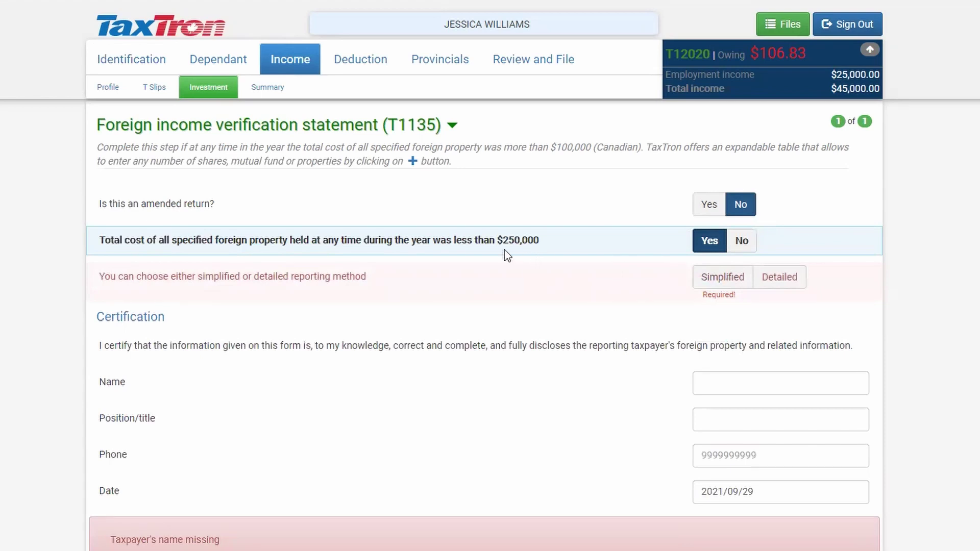
Select the Simplified reporting method and mark Funds held outside Canada as Yes.
click(724, 284)
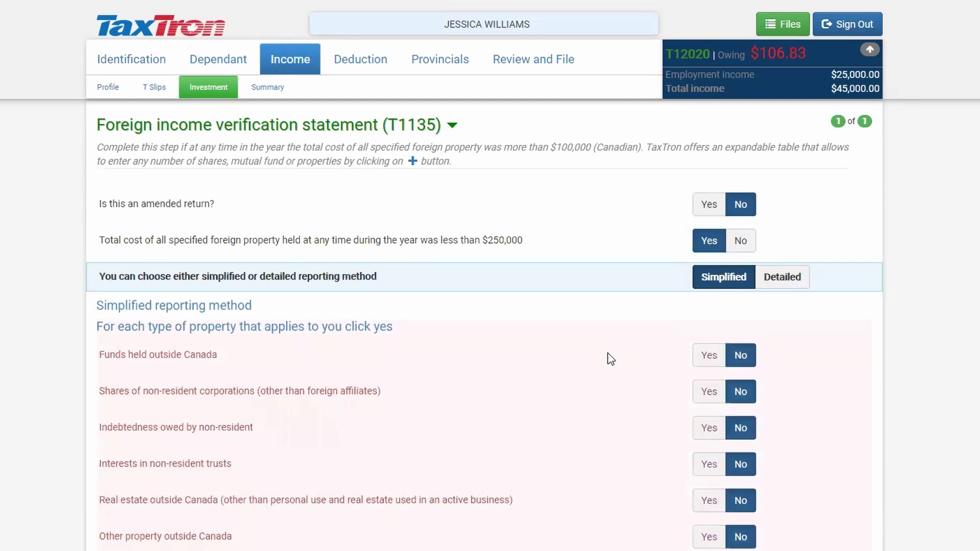
scroll(610, 359, down, 2)
scroll(610, 358, down, 2)
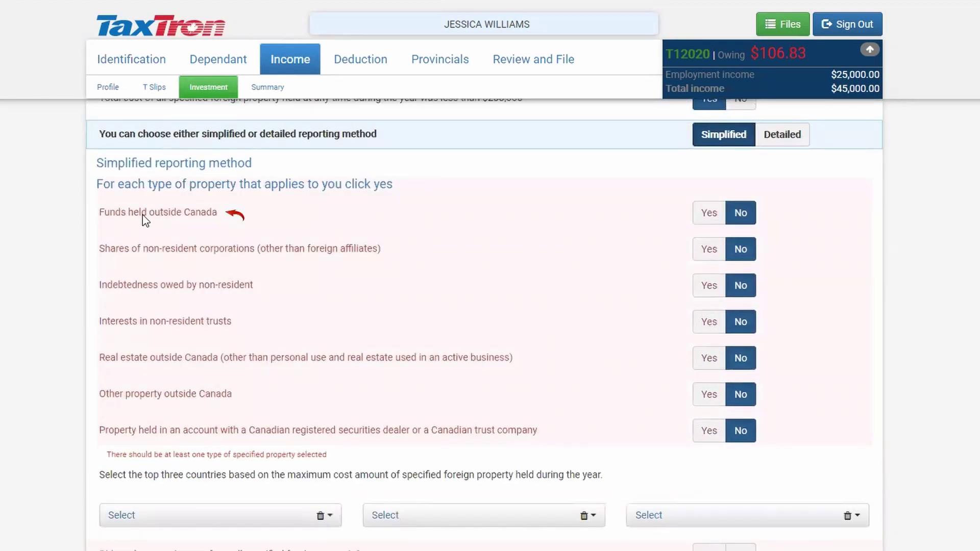
click(710, 214)
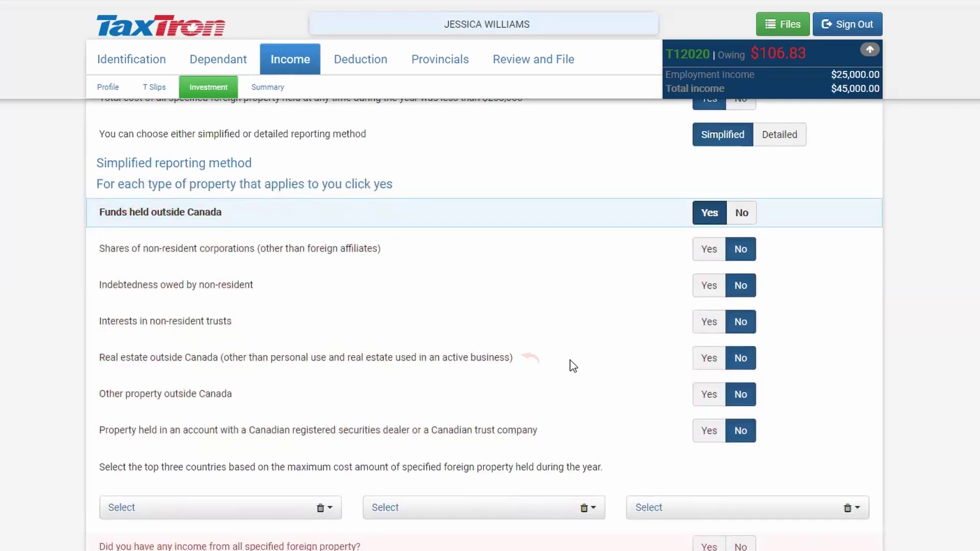
Set Funds held outside Canada to No and Real estate outside Canada to Yes.
click(705, 367)
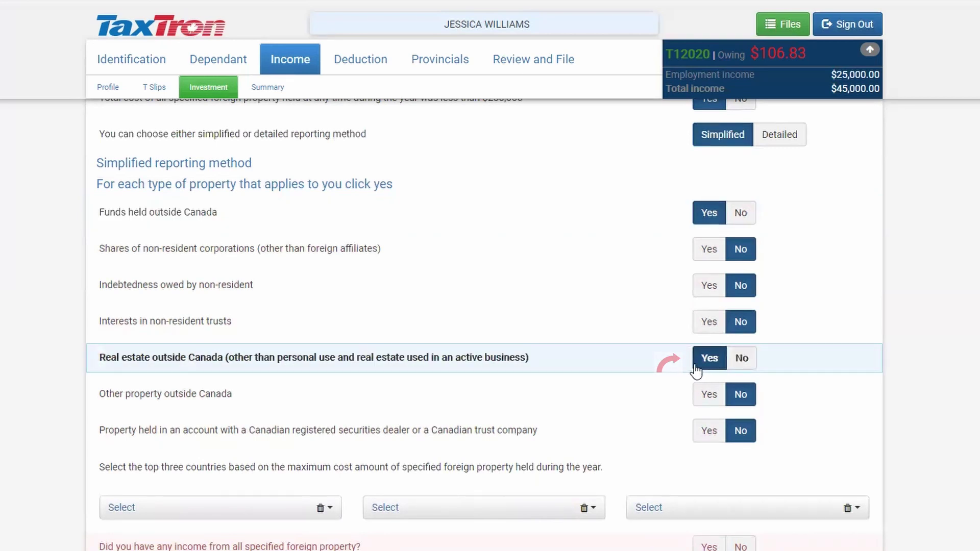
scroll(679, 366, down, 1)
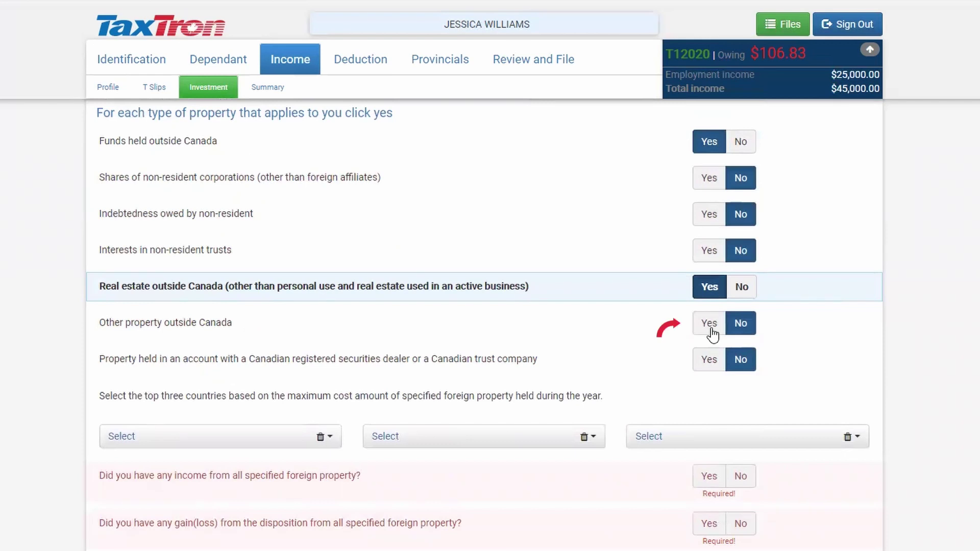
click(742, 287)
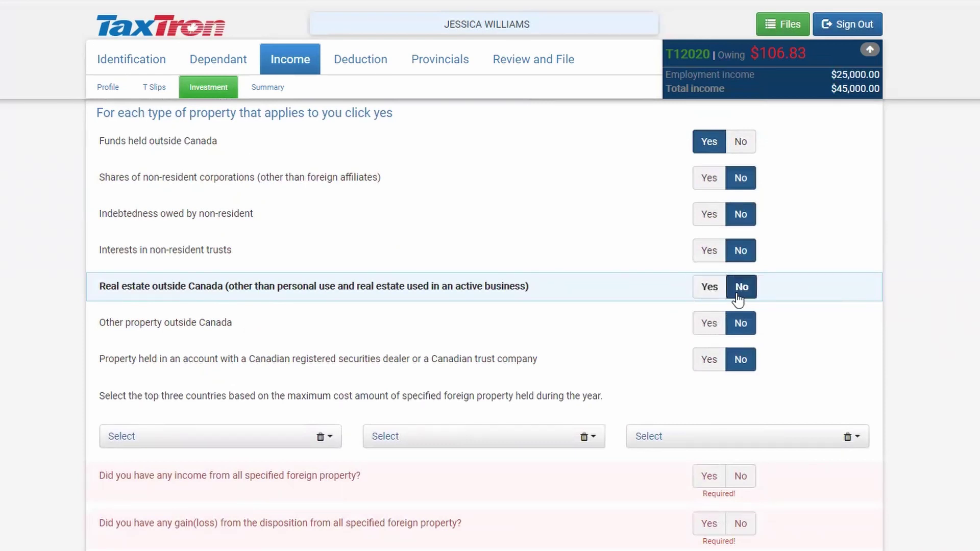
click(741, 142)
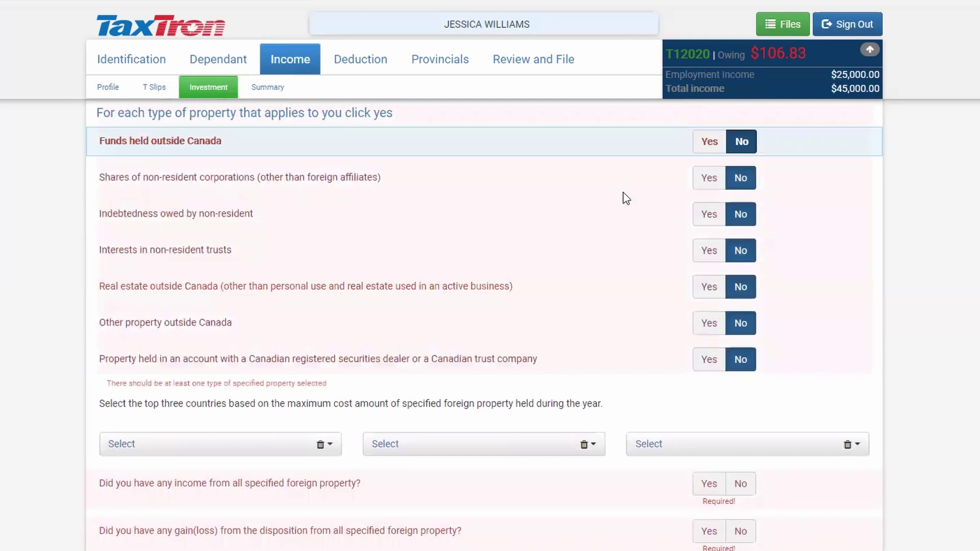
scroll(610, 296, down, 2)
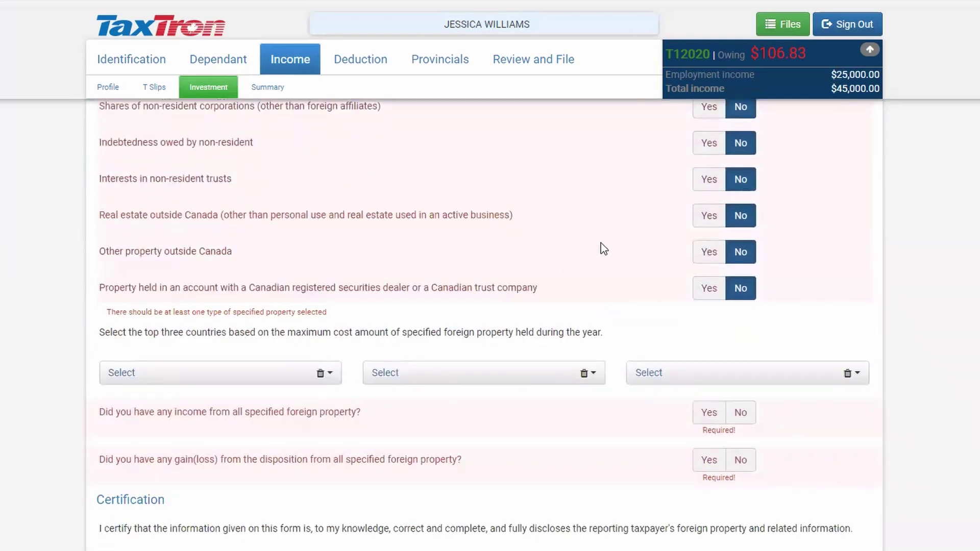
click(709, 220)
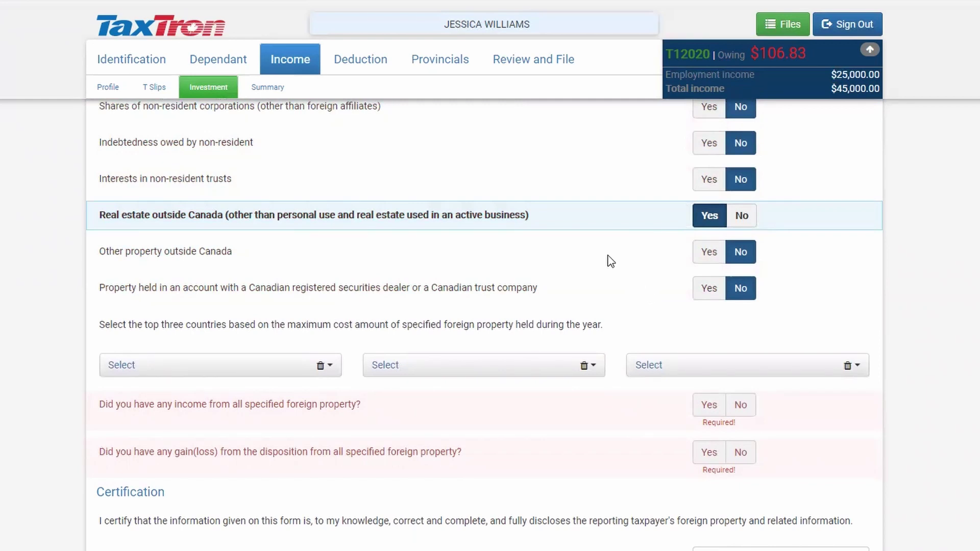
scroll(611, 260, down, 1)
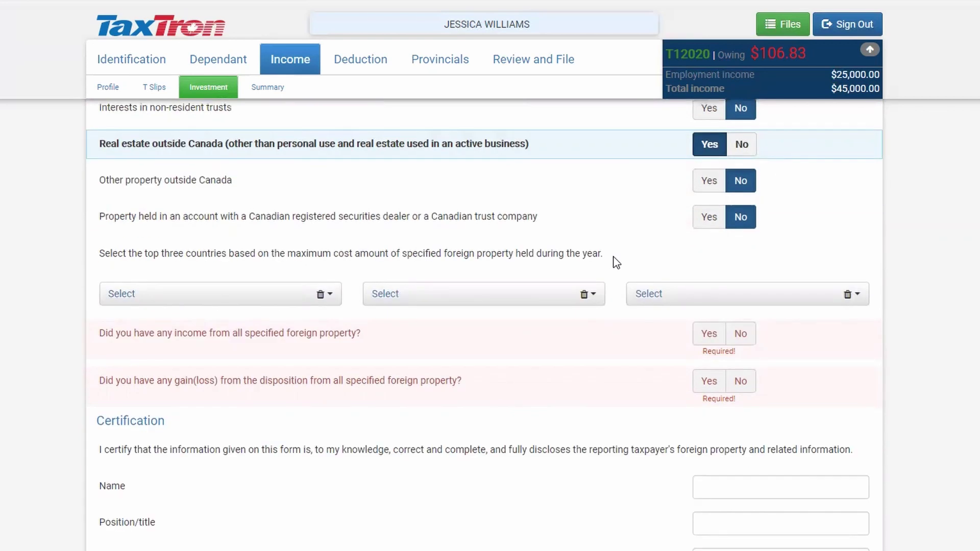
Search 'usa' in the first country dropdown and choose United States.
click(329, 300)
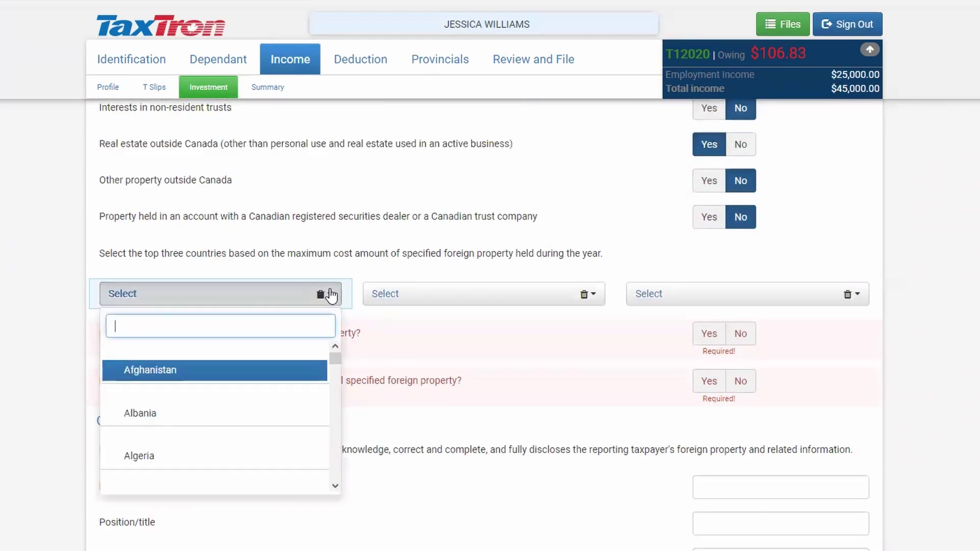
scroll(222, 384, down, 2)
scroll(221, 383, down, 2)
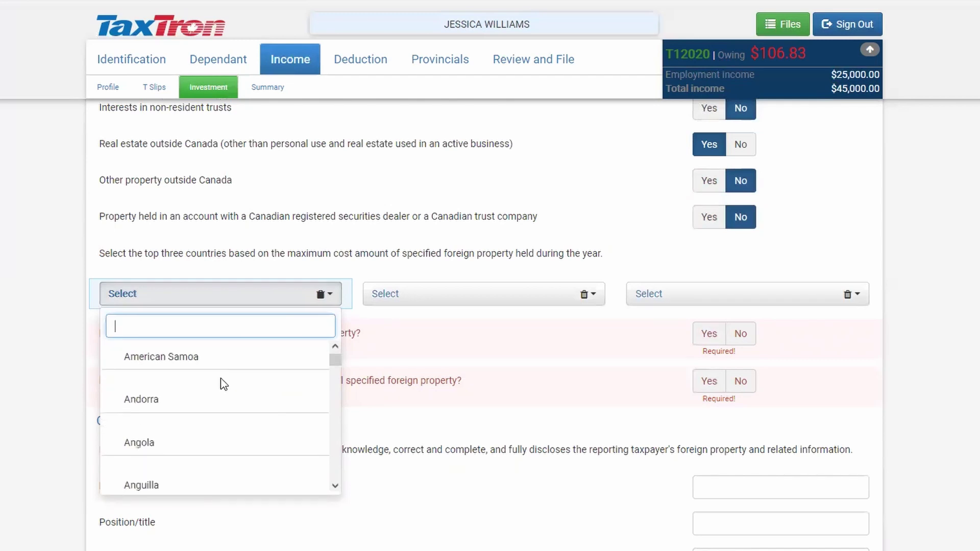
text(usa)
click(185, 456)
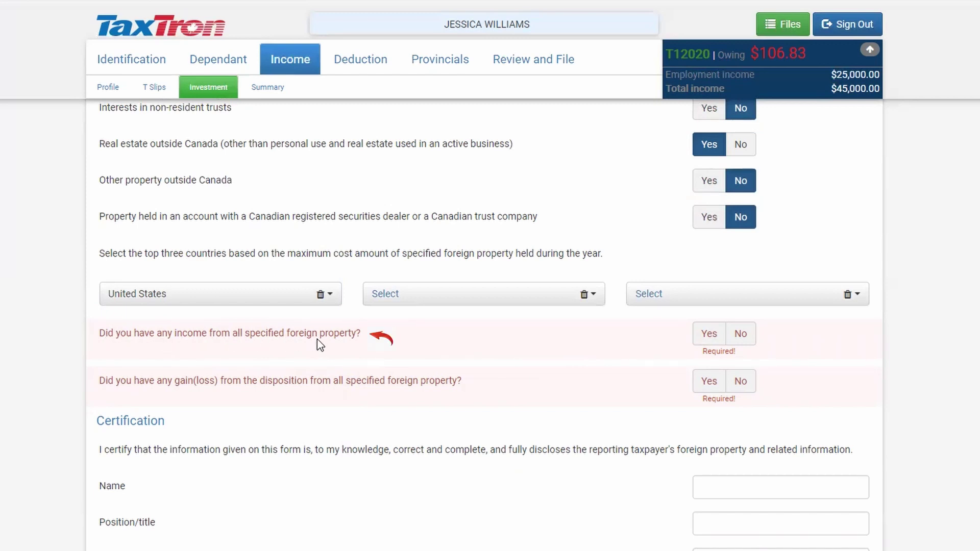
Answer Yes to both the foreign property income and gain (loss) questions.
click(707, 335)
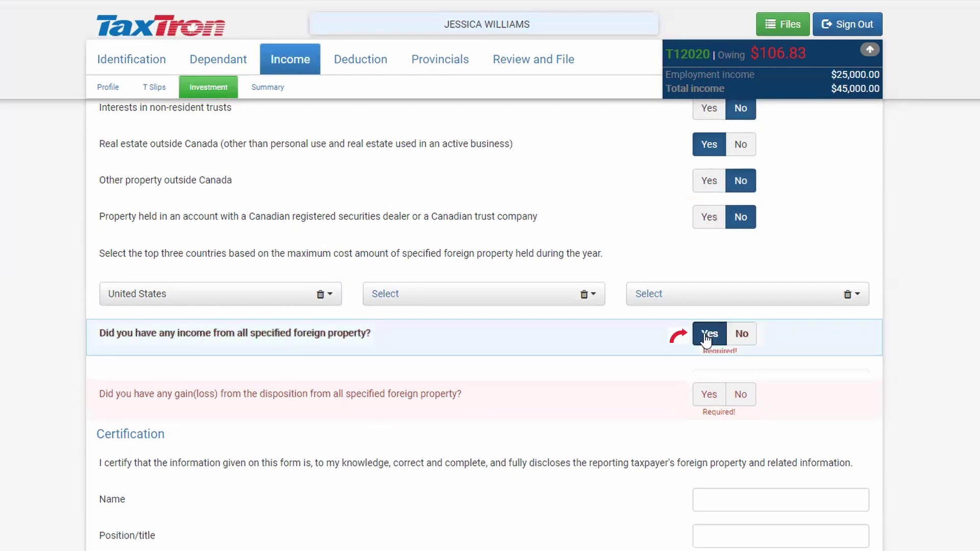
click(724, 373)
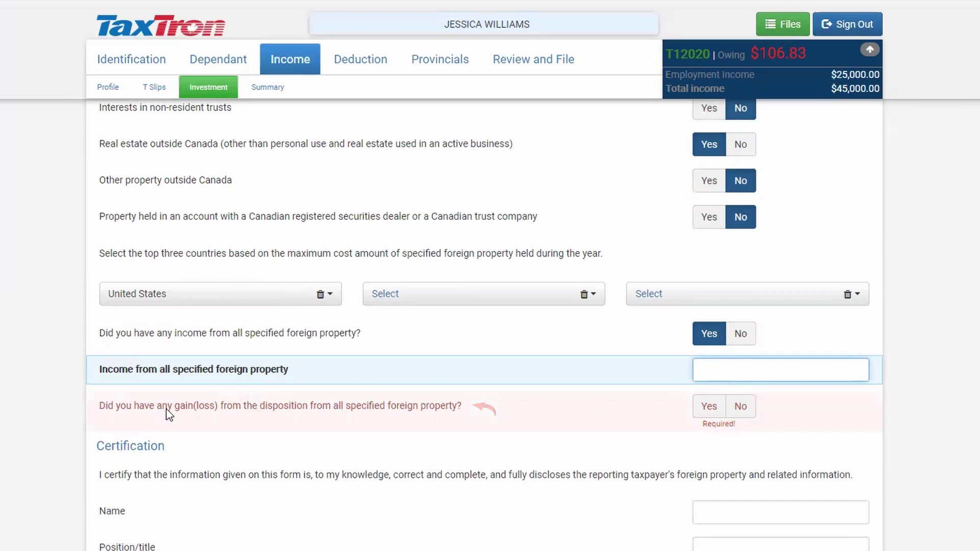
click(716, 408)
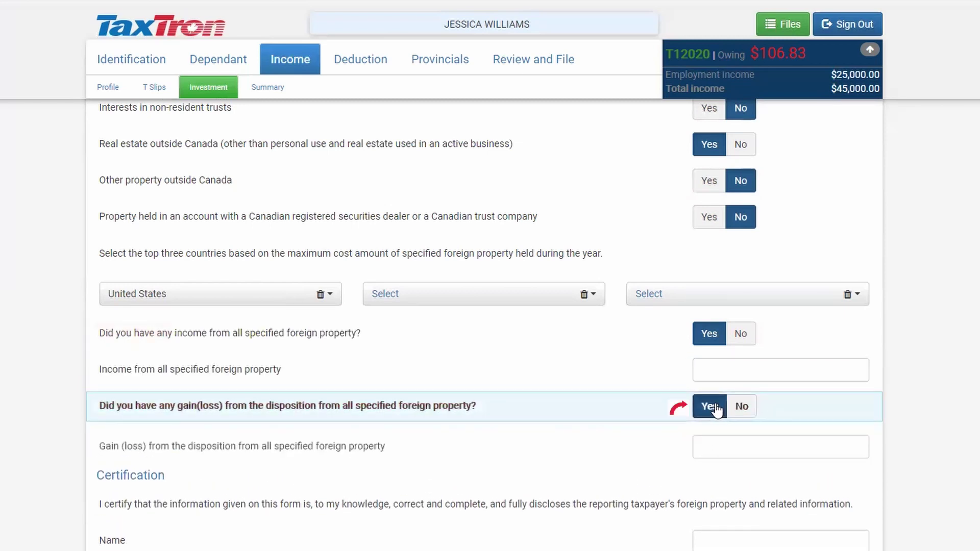
click(706, 443)
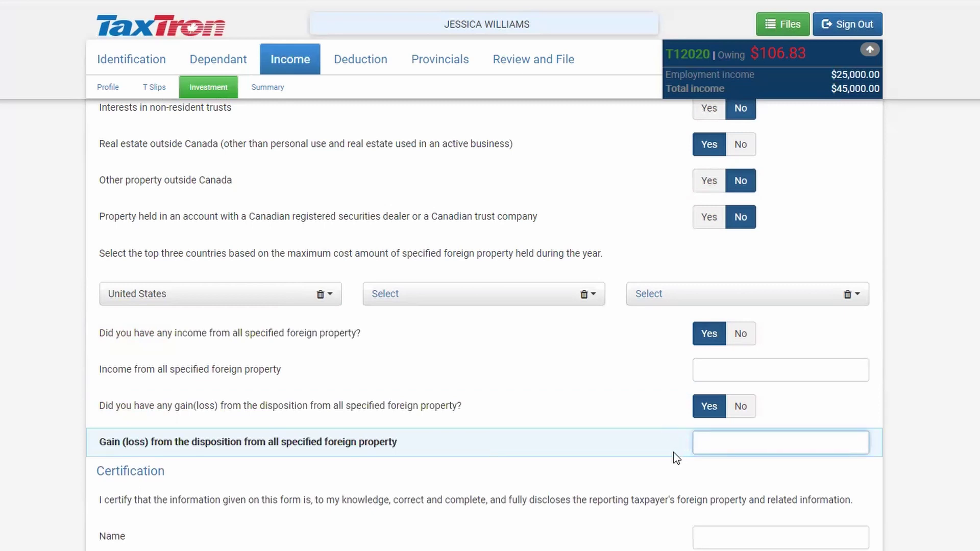
Move through the certifier's Name, Position/title and Phone fields.
scroll(679, 457, down, 2)
click(723, 463)
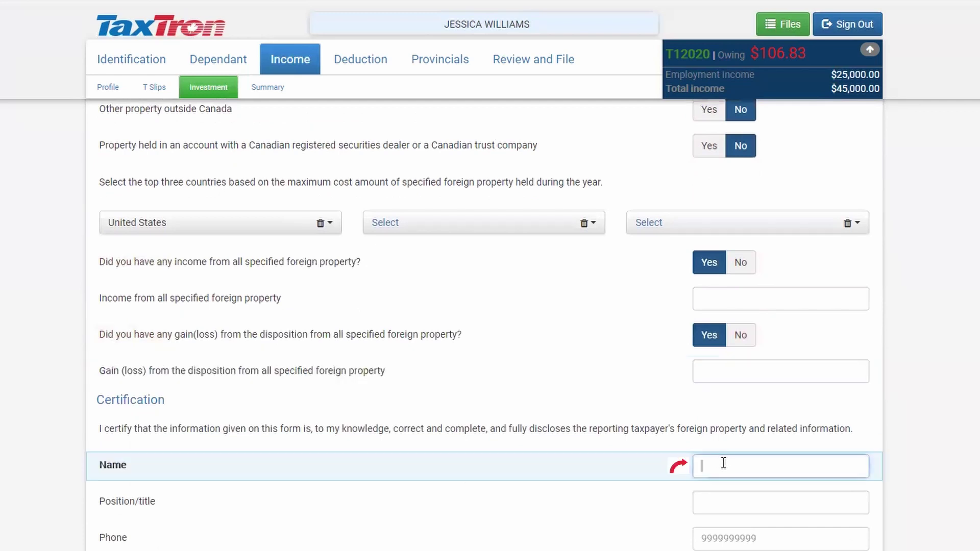
click(734, 507)
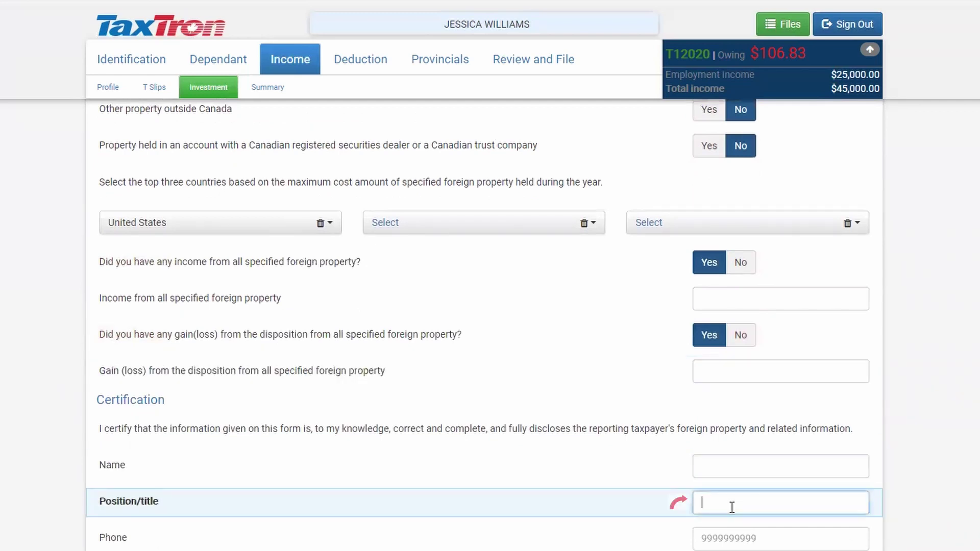
scroll(739, 506, down, 2)
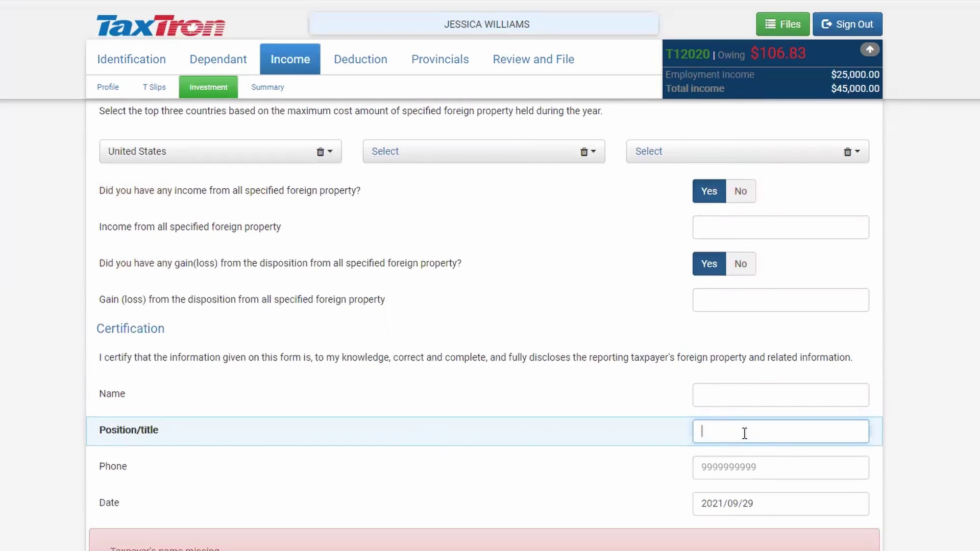
click(729, 464)
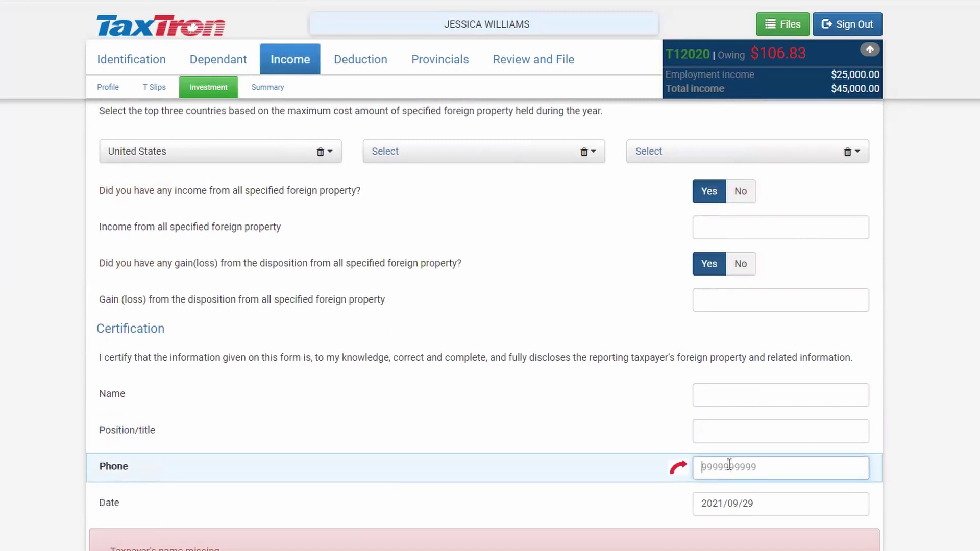